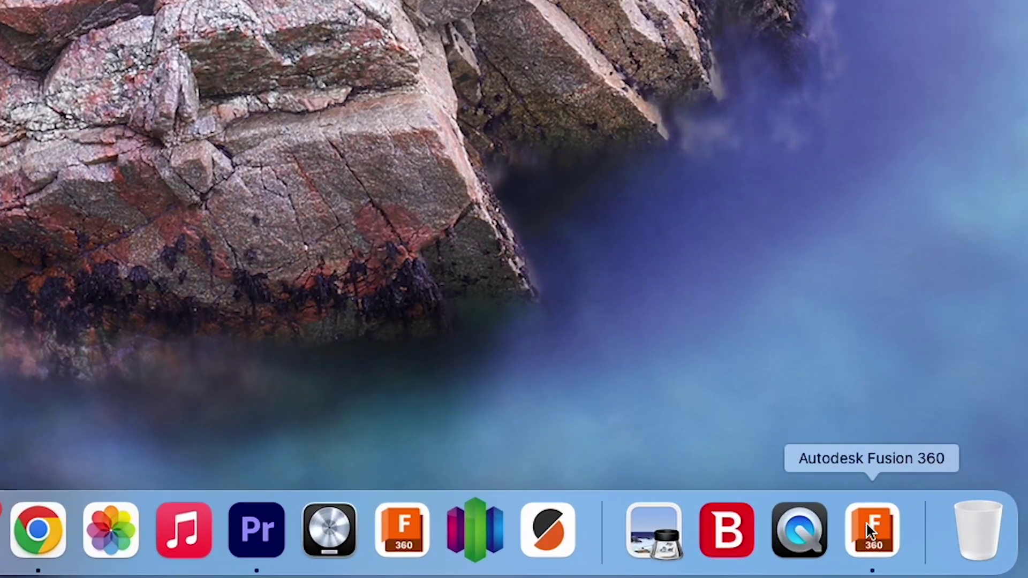
Show the hinge case in Fusion 360, then launch PrusaSlicer with F06 v3 on the plate
click(871, 530)
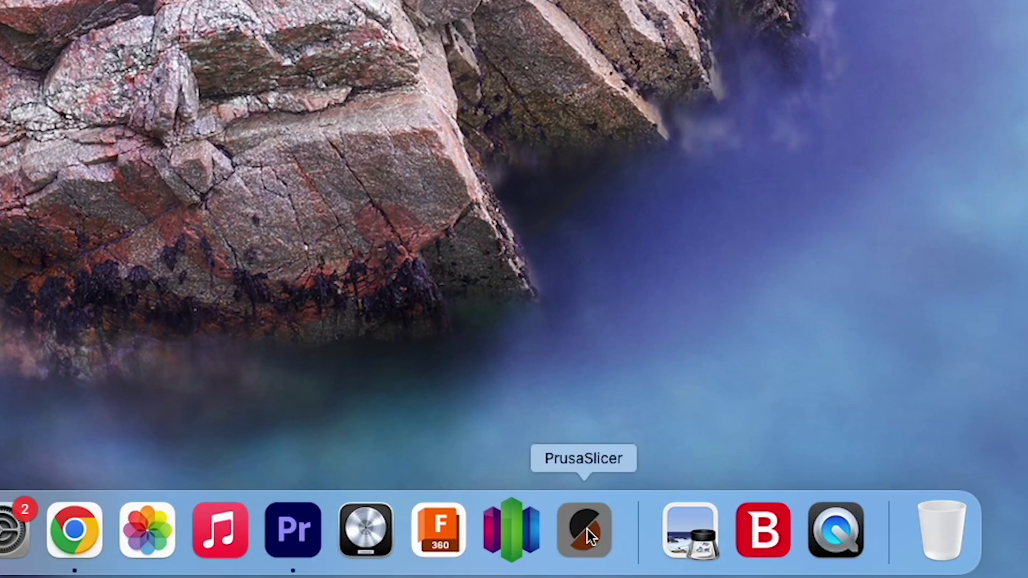
click(585, 529)
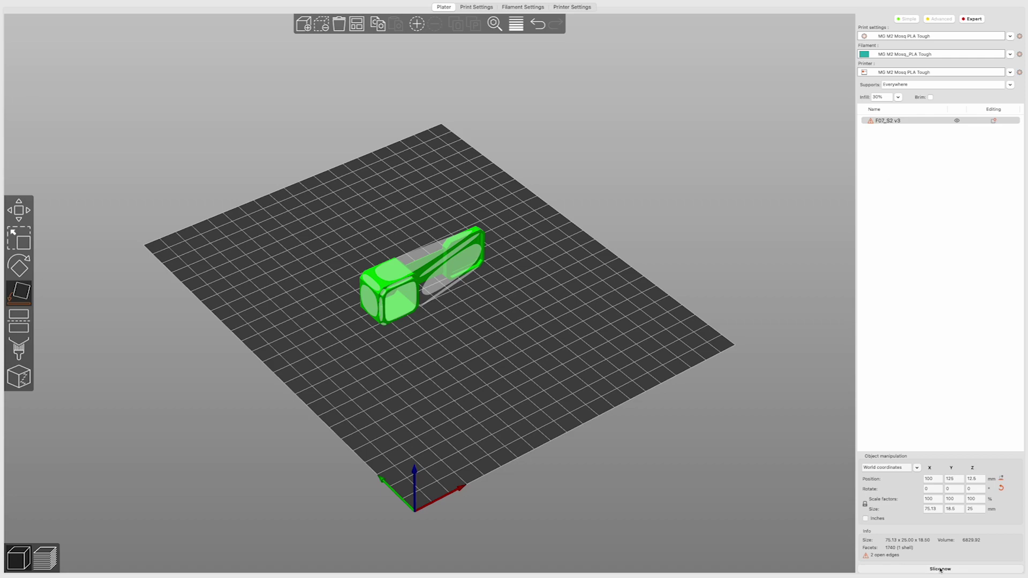
click(940, 569)
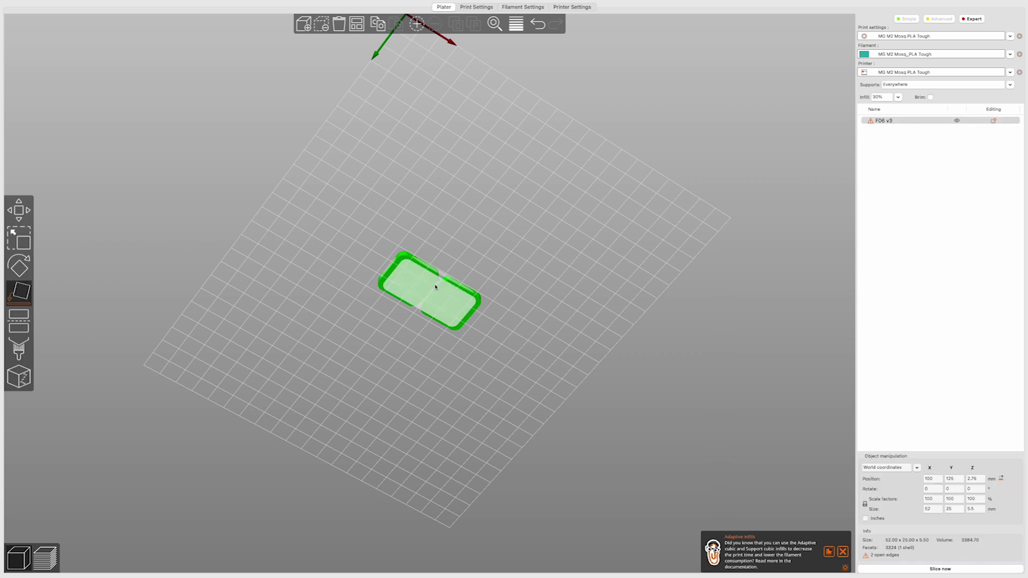
Slice the F06 v3 hinge case (about 22 minutes, 3.76 g) and bring up Print Settings
click(920, 571)
scroll(450, 305, up, 10)
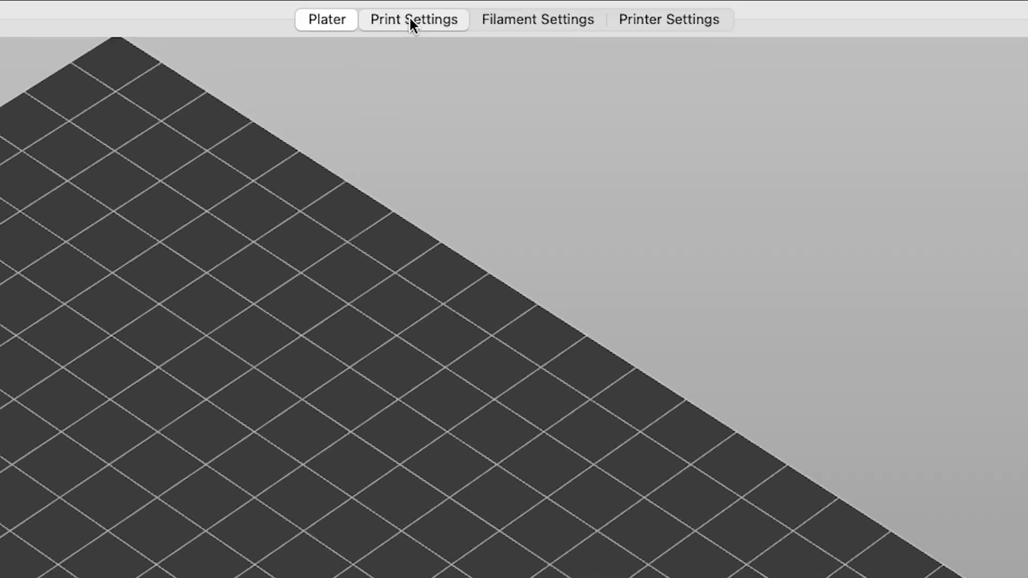
click(476, 7)
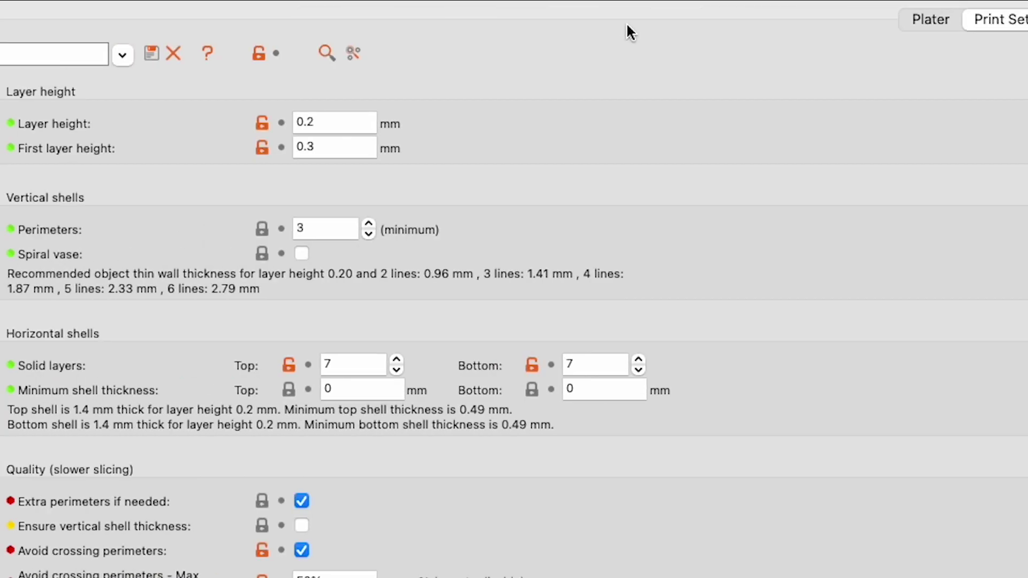
Reduce Perimeters in Layers and perimeters from 3 to 1
click(160, 91)
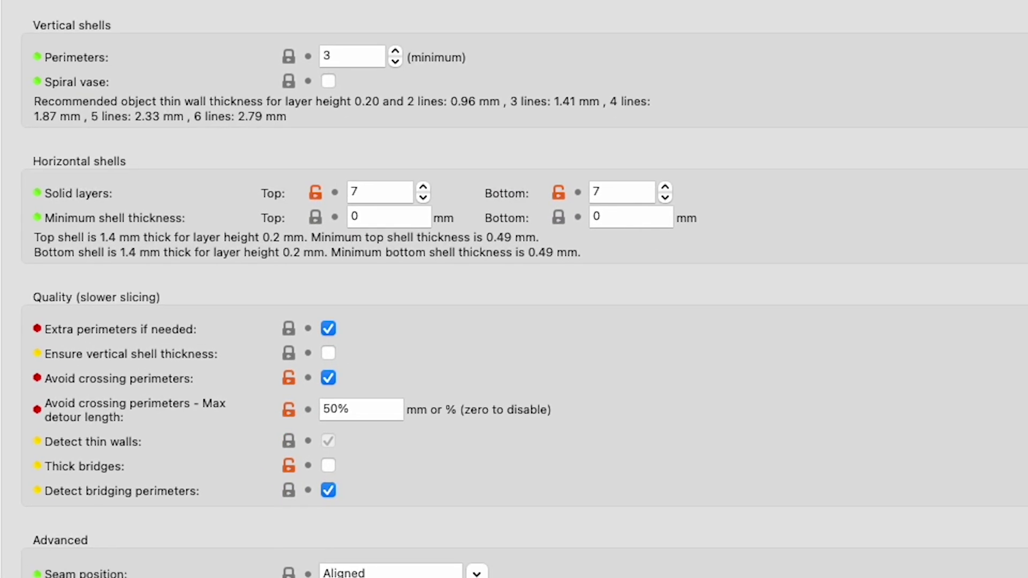
text(2)
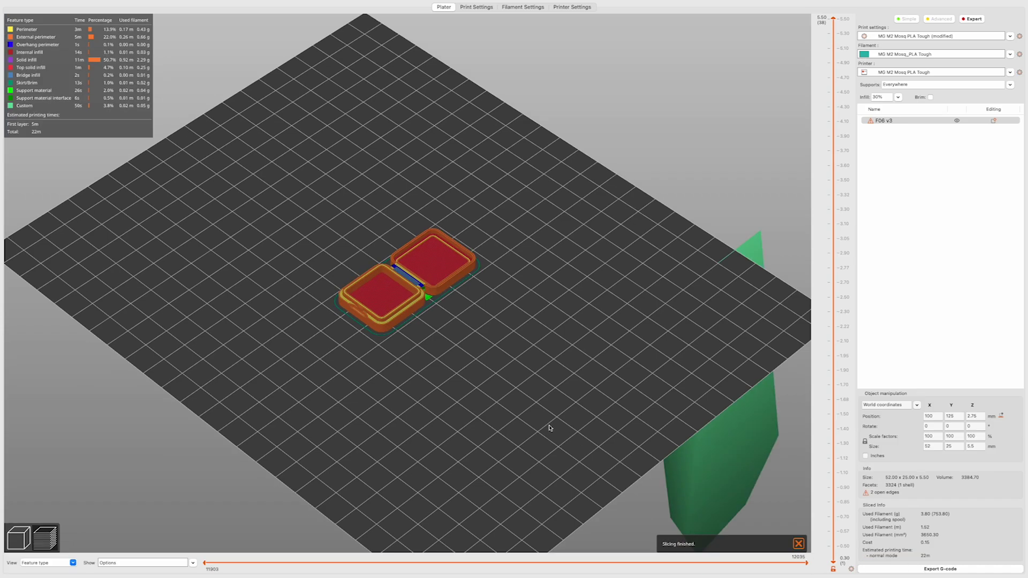
scroll(450, 331, up, 5)
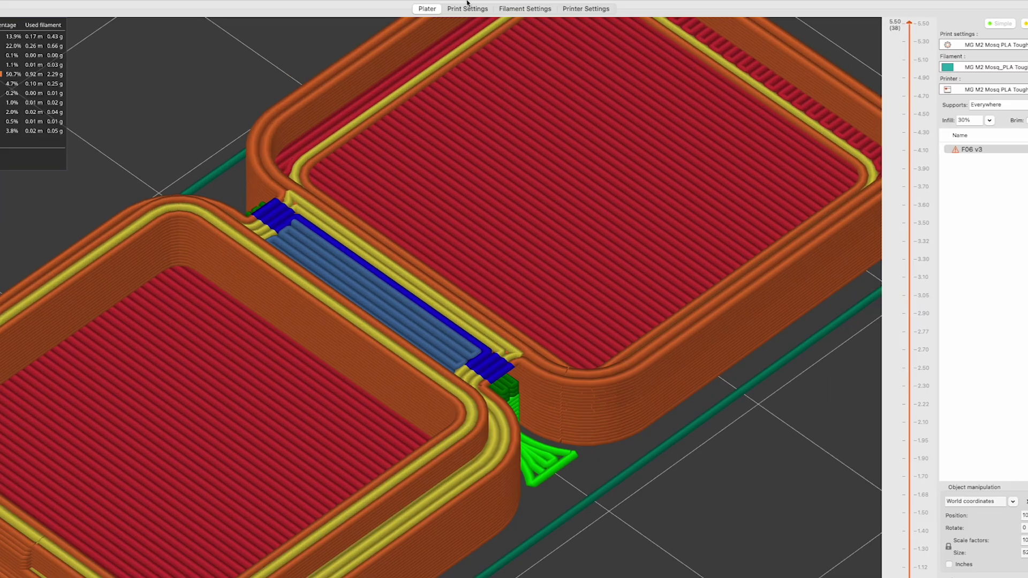
click(476, 8)
click(373, 55)
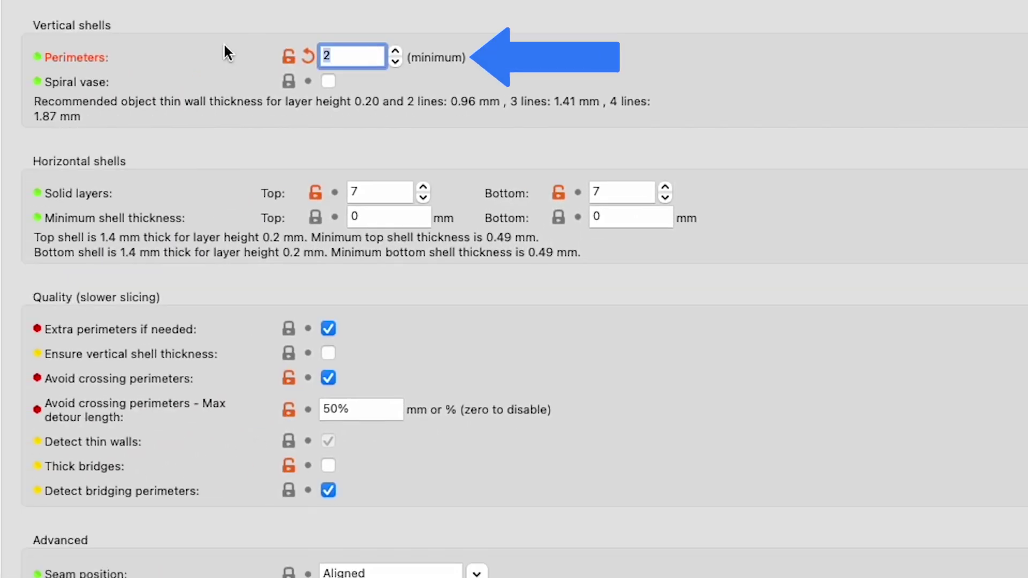
text(1)
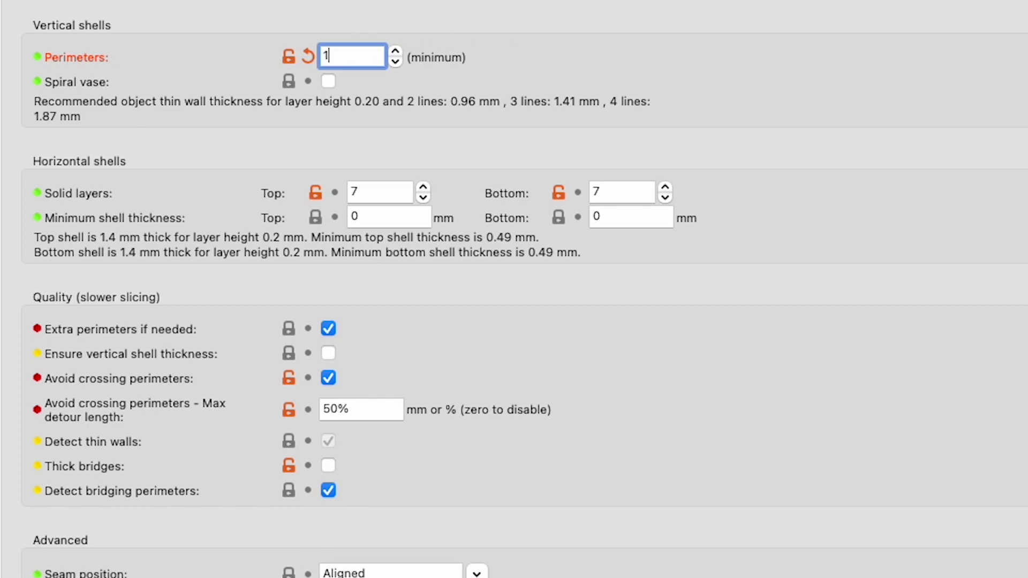
Re-slice the hinge case with one perimeter (21 minutes, 3.82 g) and orbit the preview
key(super+1)
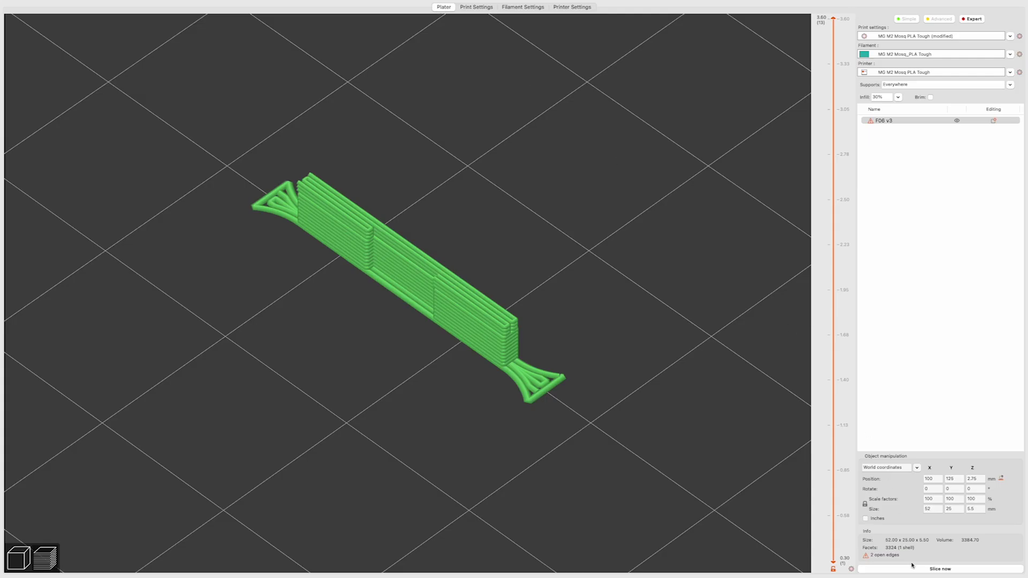
click(913, 568)
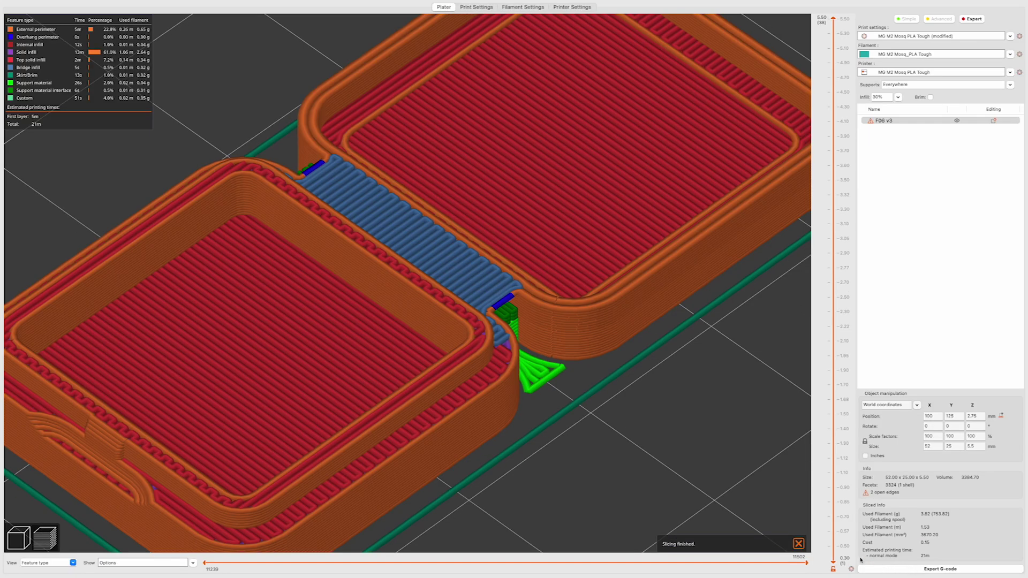
drag(707, 469, 663, 460)
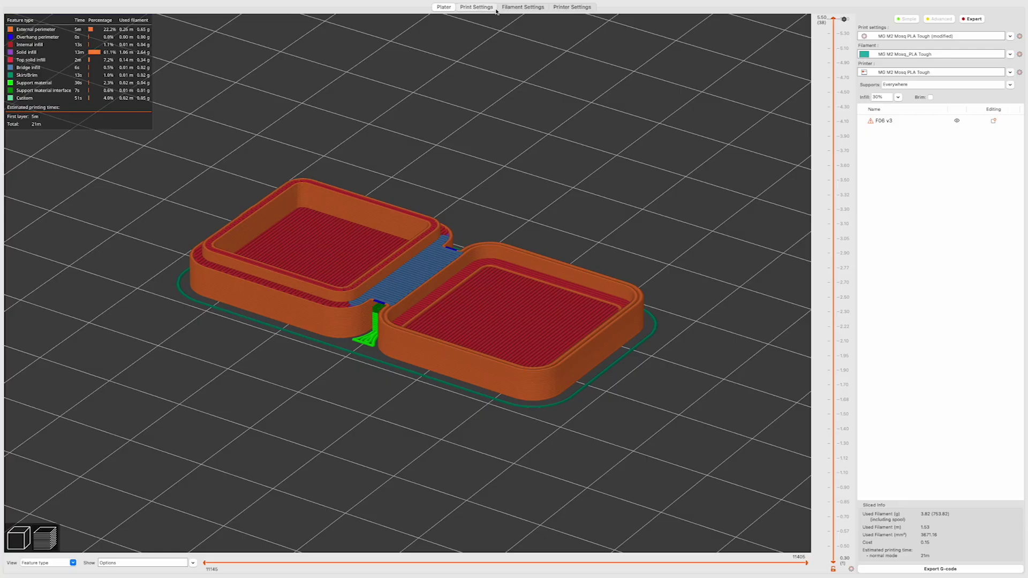
Switch from the sliced preview back to the Print Settings page, Perimeters still 1
click(476, 7)
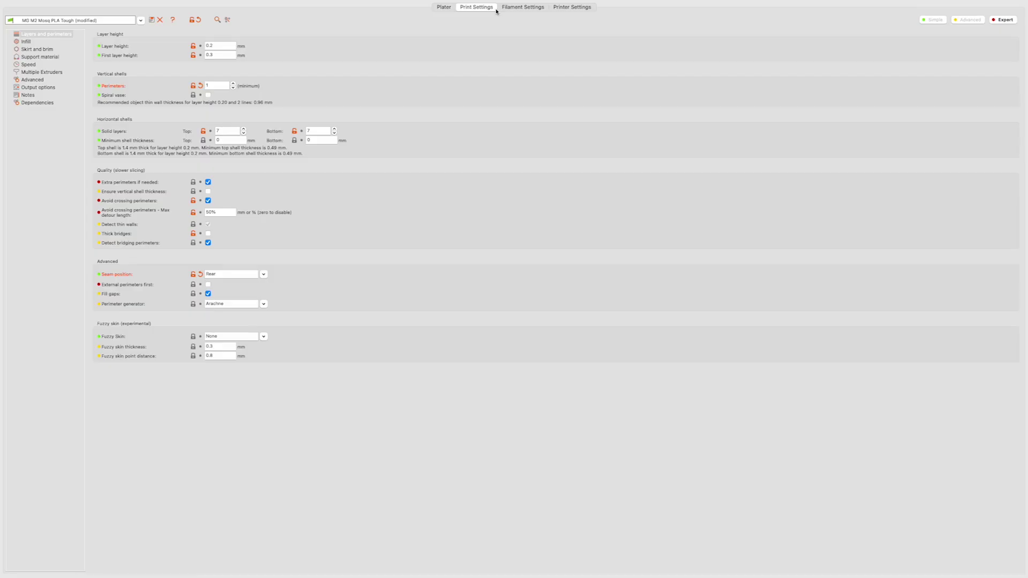
Show the Advanced print settings to check the 1.25 bridge flow ratio
click(32, 80)
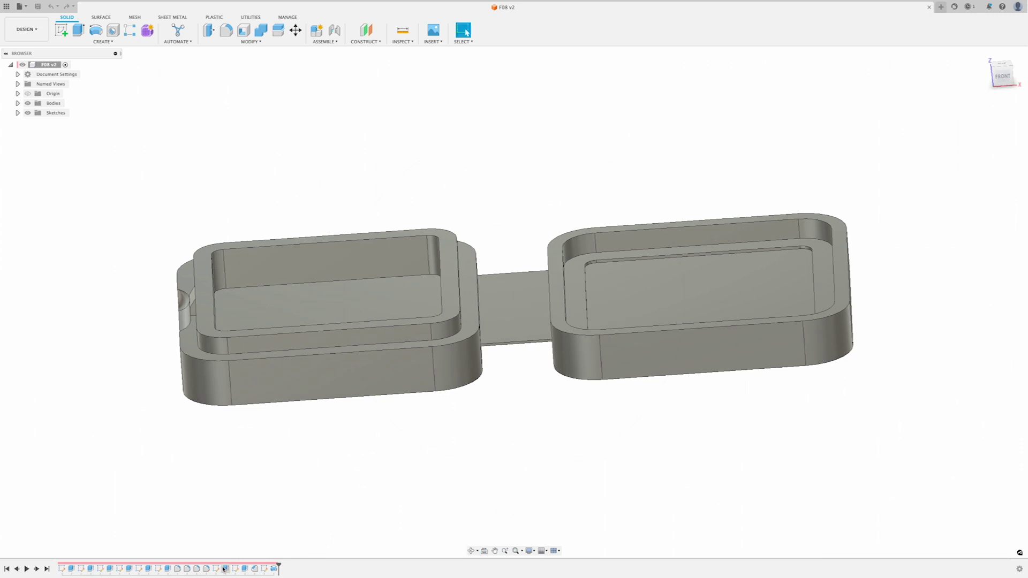
Edit the hinge sketch from the Fusion 360 timeline and zoom in on the thin strip
right_click(216, 569)
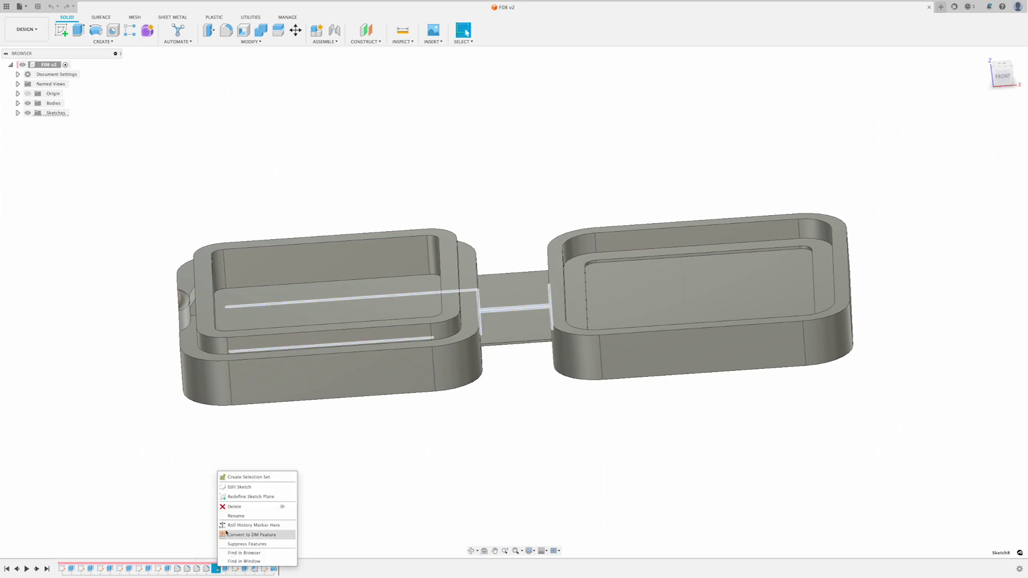
click(239, 488)
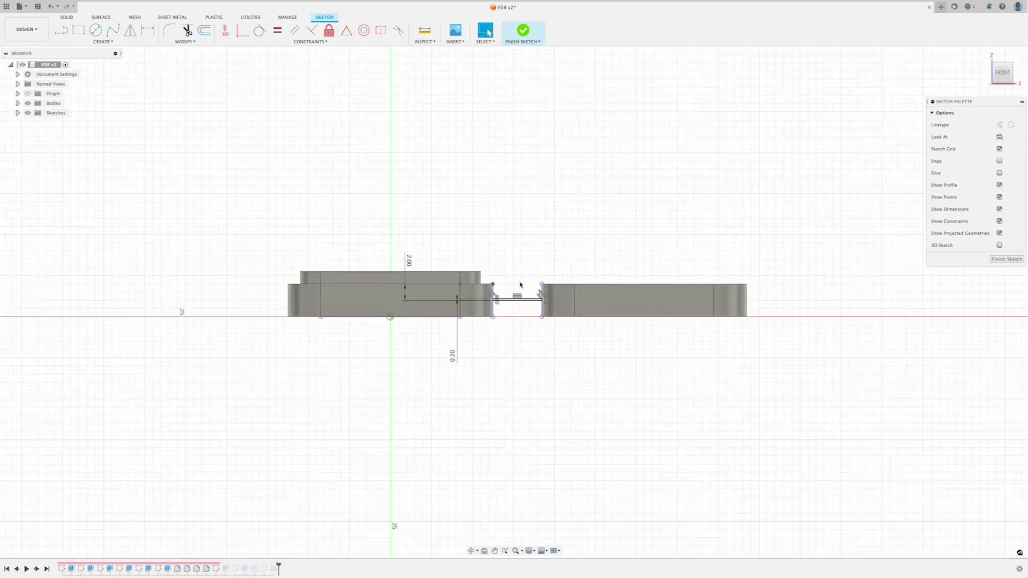
scroll(520, 285, up, 5)
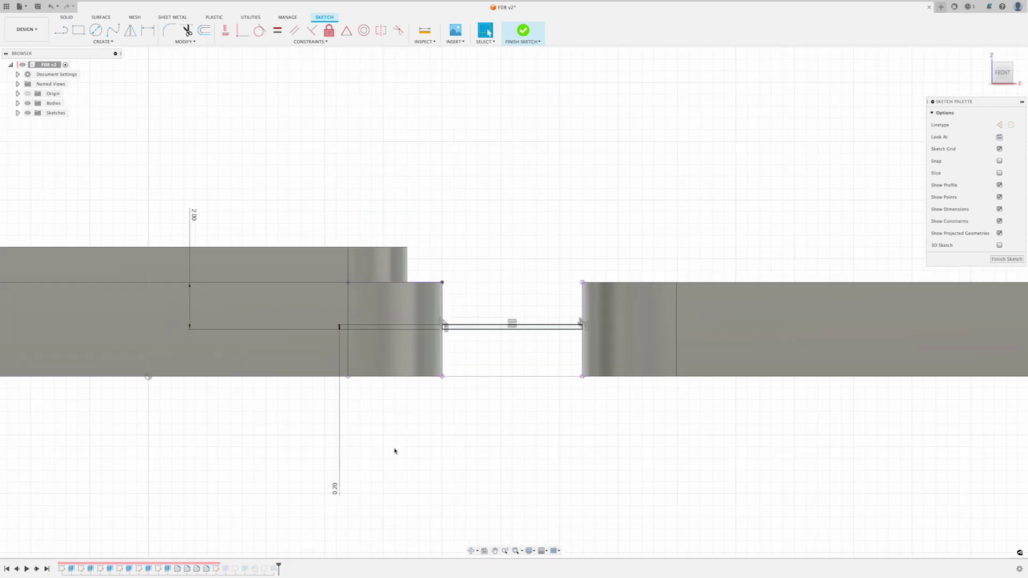
scroll(334, 491, up, 2)
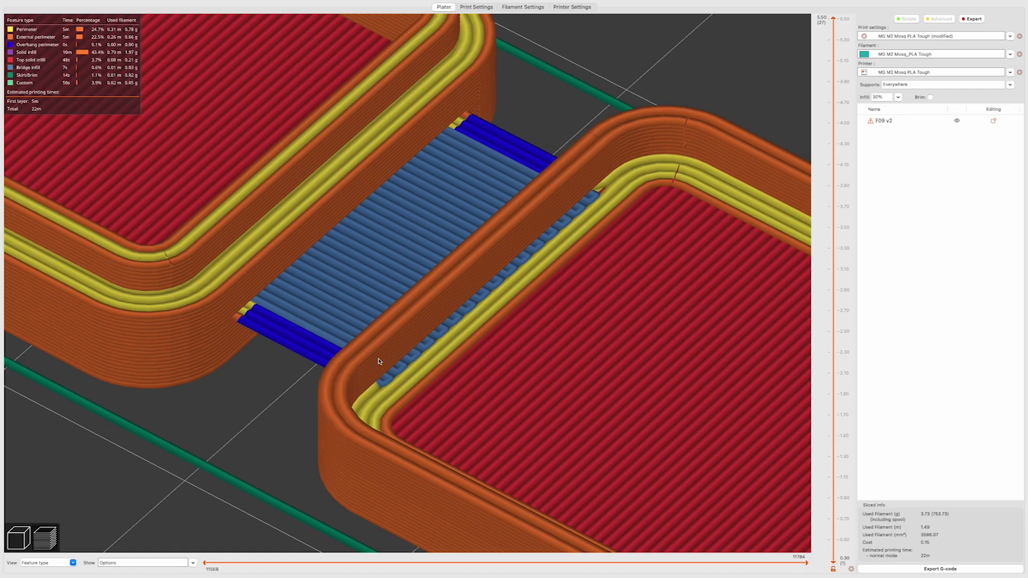
Inspect the sliced F08 v2 preview up to layer 3.10, then show Layers and perimeters settings
drag(346, 404, 358, 385)
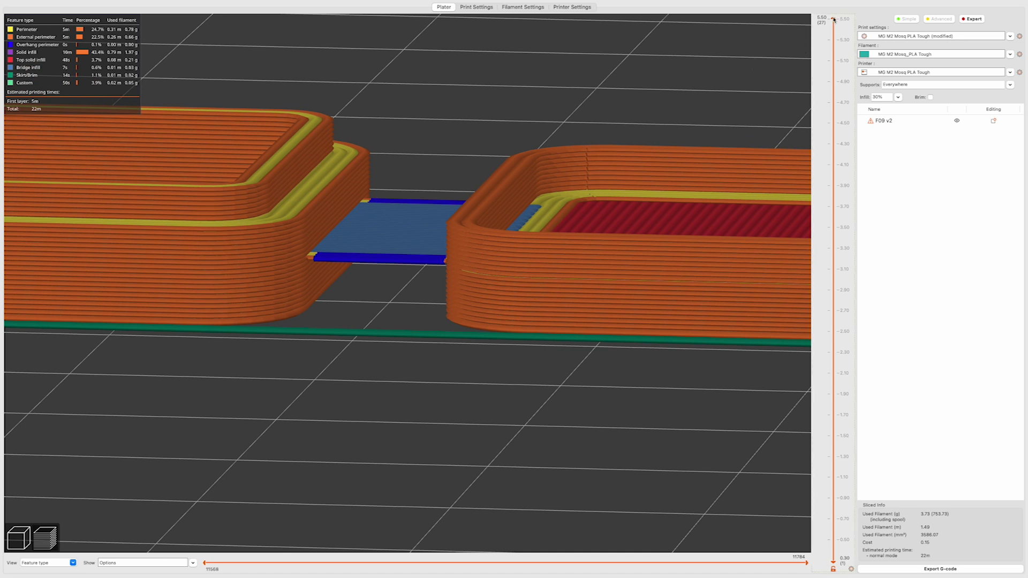
drag(833, 25, 850, 363)
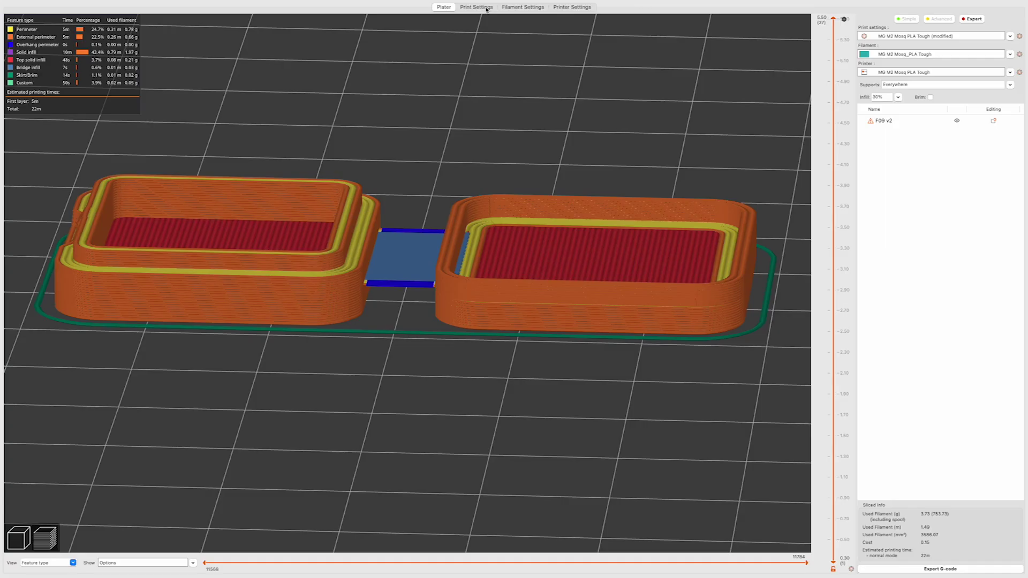
click(484, 8)
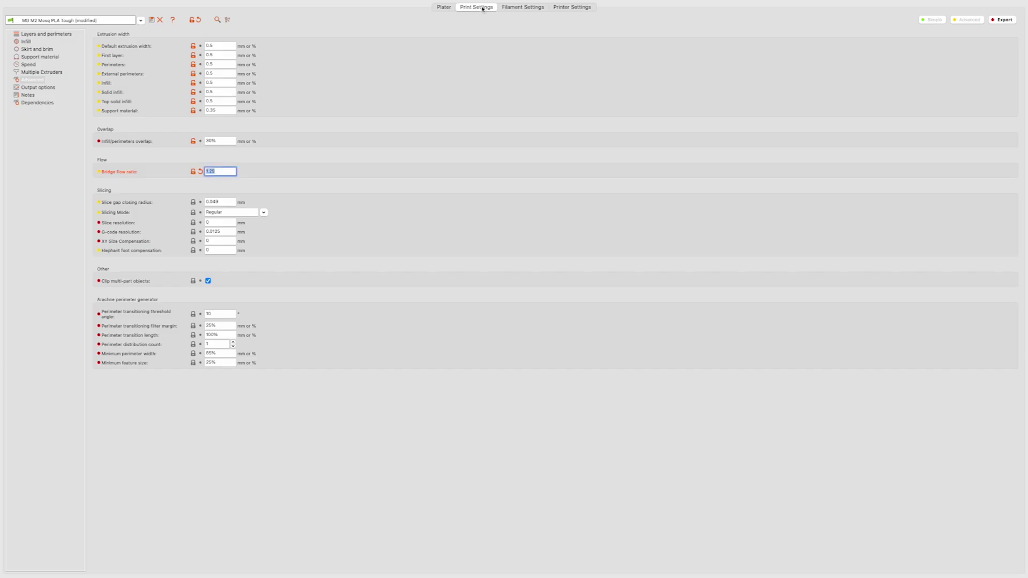
click(199, 19)
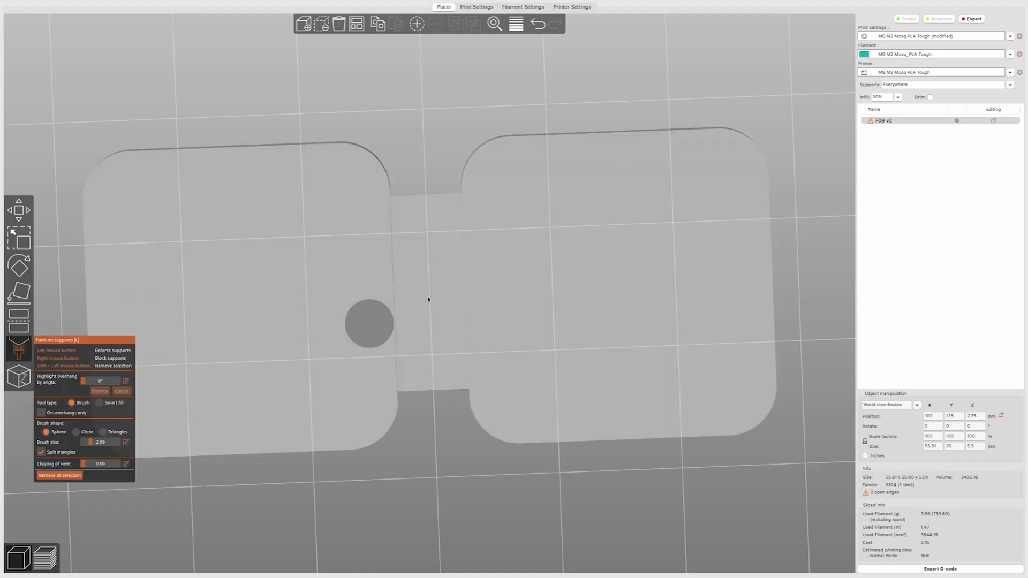
Zoom the sliced painted-support preview, then show the Support material print settings
scroll(550, 206, down, 10)
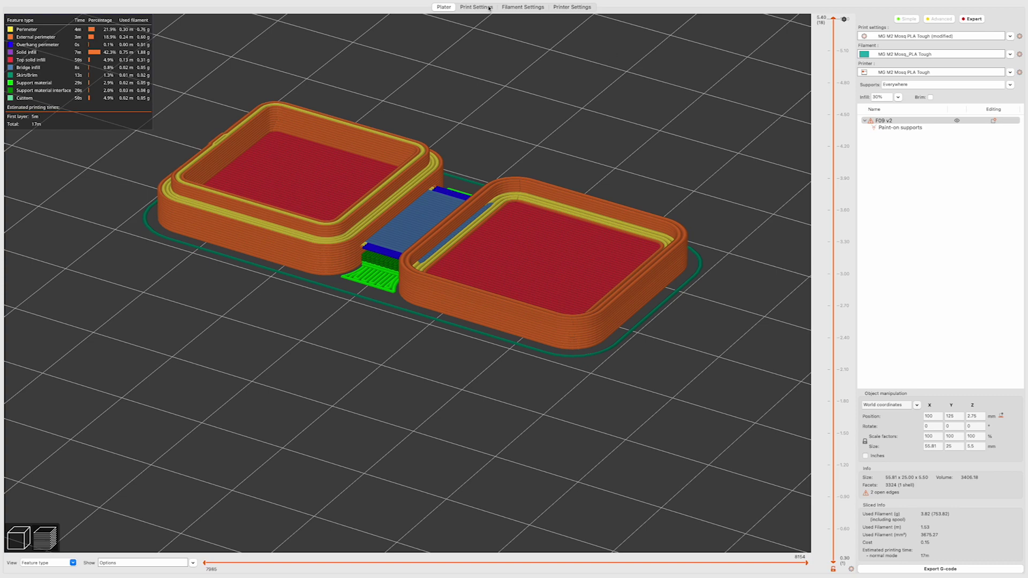
click(475, 7)
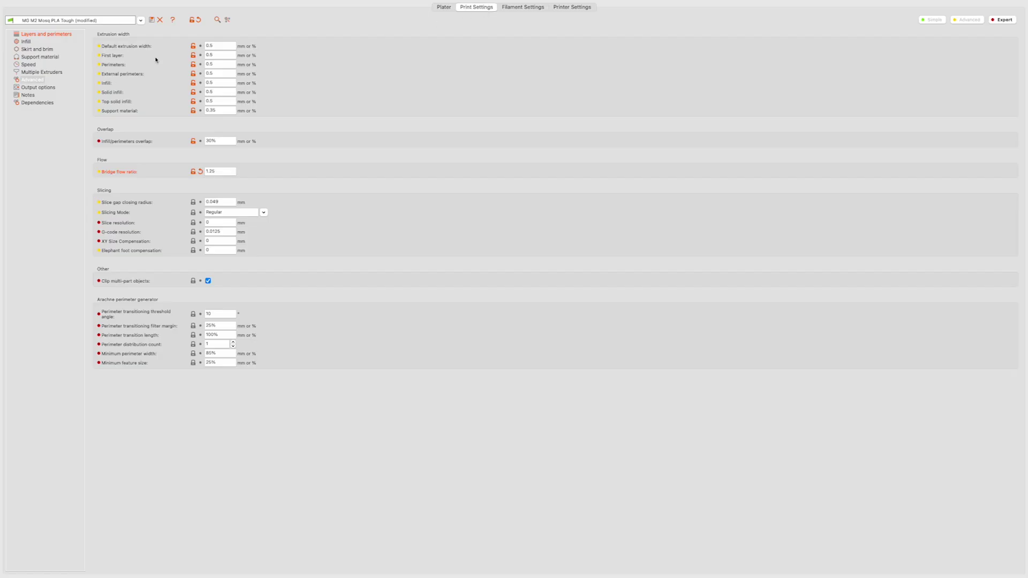
click(58, 57)
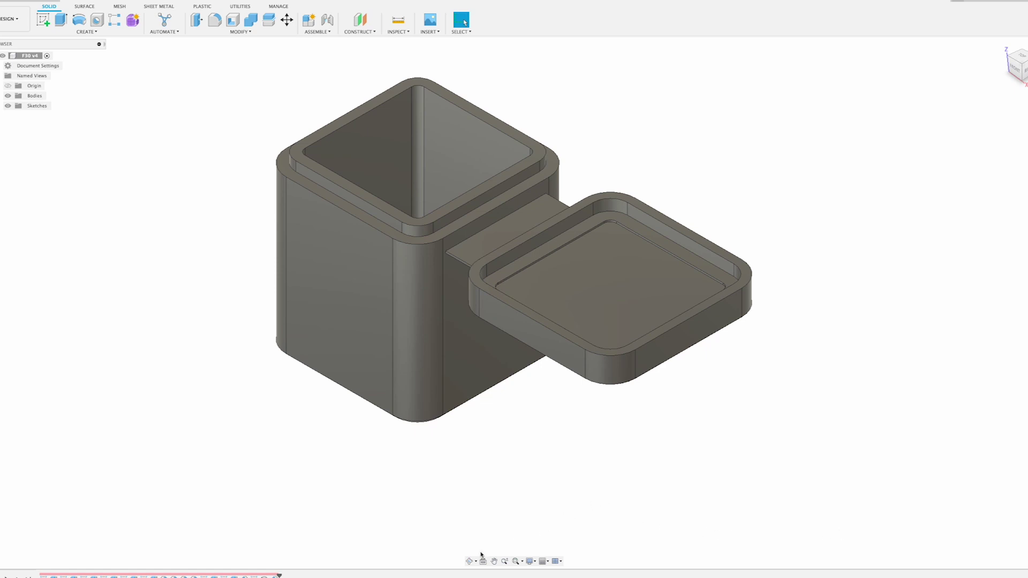
Orbit the F30 v4 box model to view another side of the case
drag(446, 504, 498, 508)
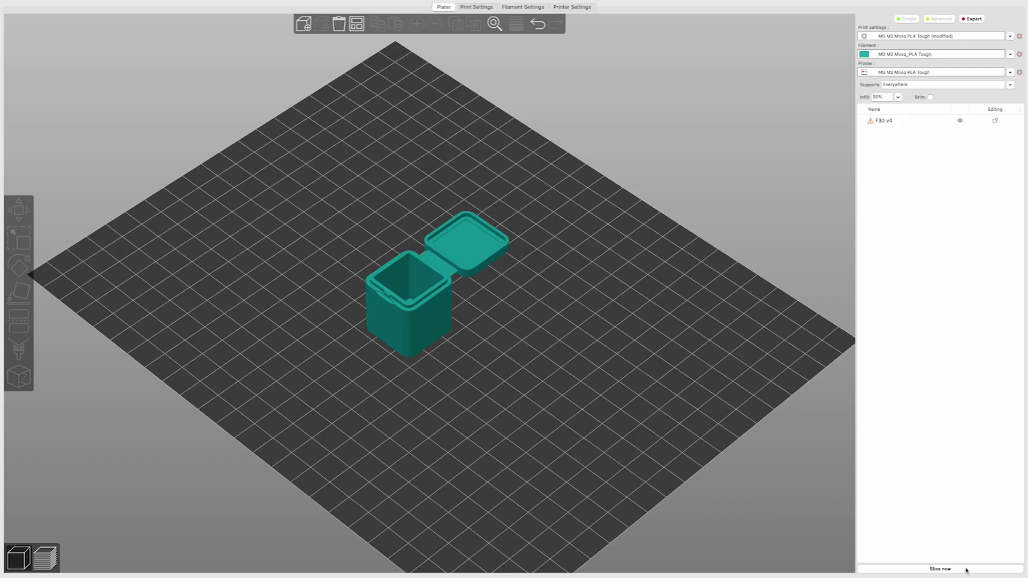
Re-slice the box case, orbit to a low front view, and show layers up to about 4.5 mm
click(966, 570)
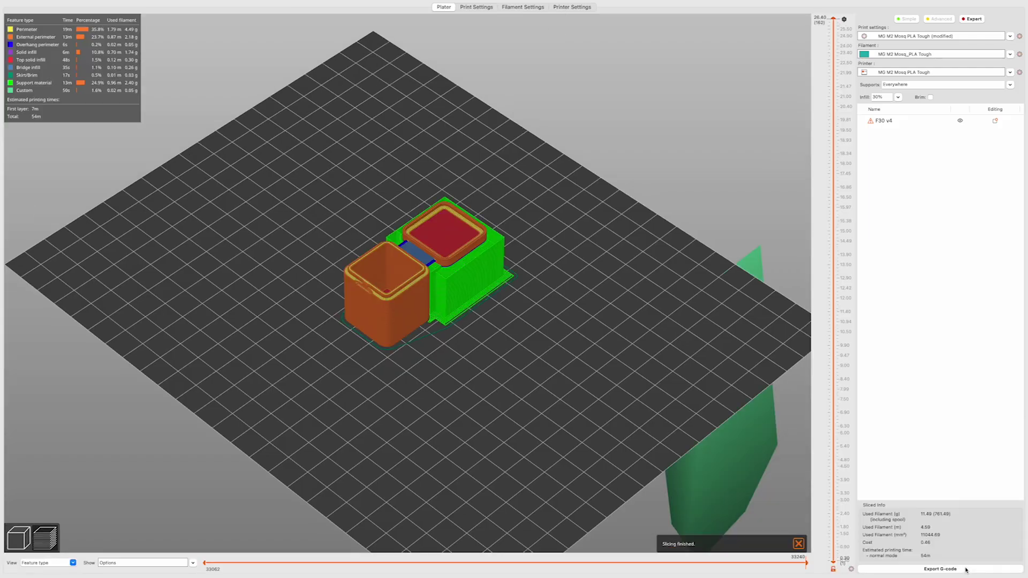
drag(558, 282, 523, 360)
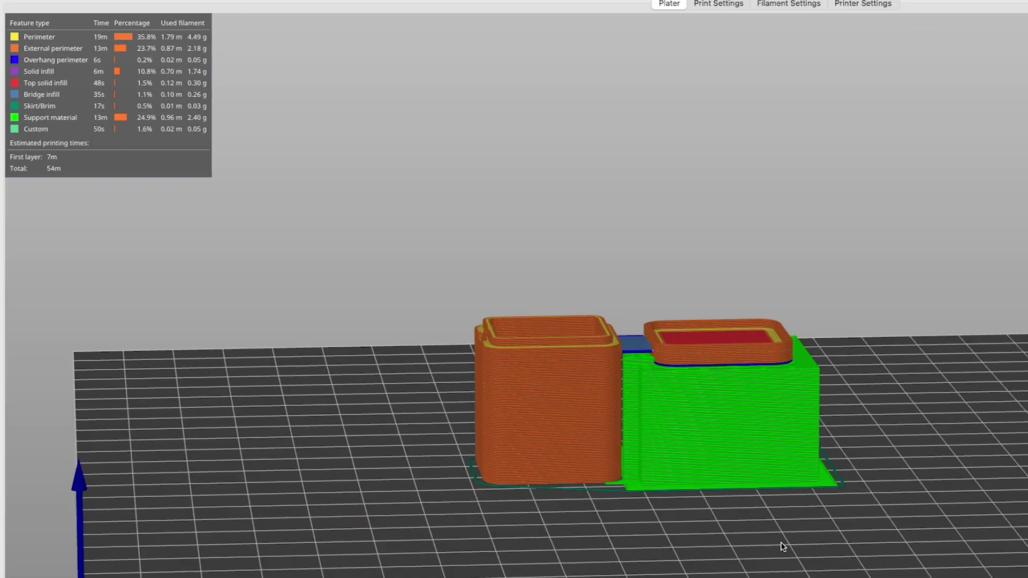
drag(783, 545, 771, 520)
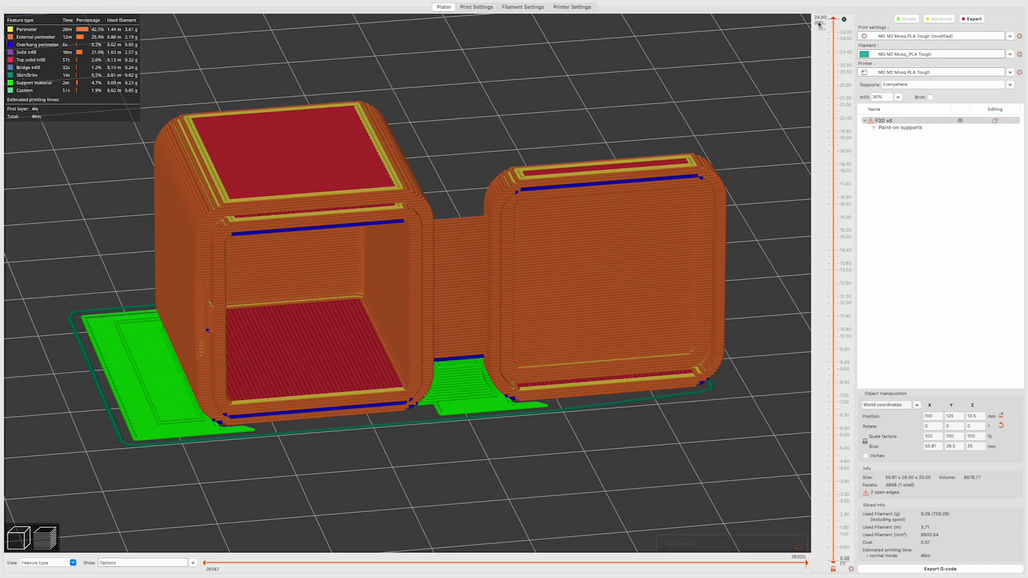
drag(833, 21, 847, 461)
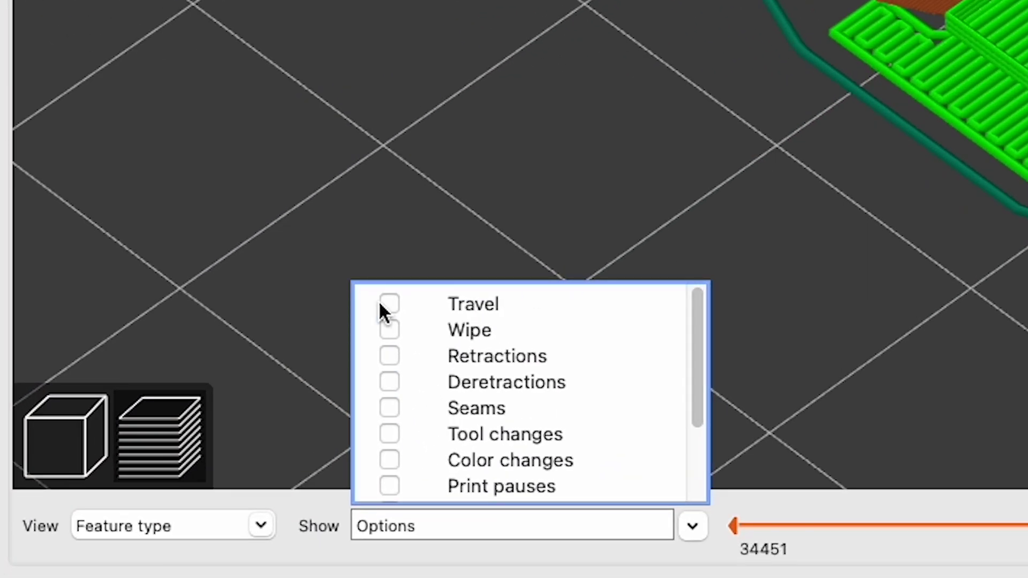
Show travel moves across the sliced case, then switch to the support material print settings
click(386, 304)
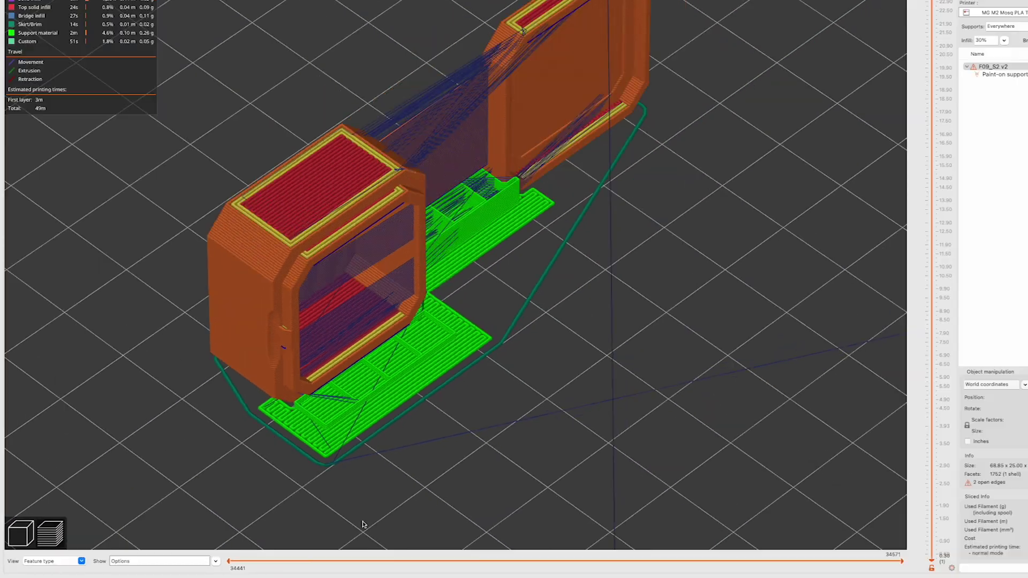
scroll(627, 208, up, 5)
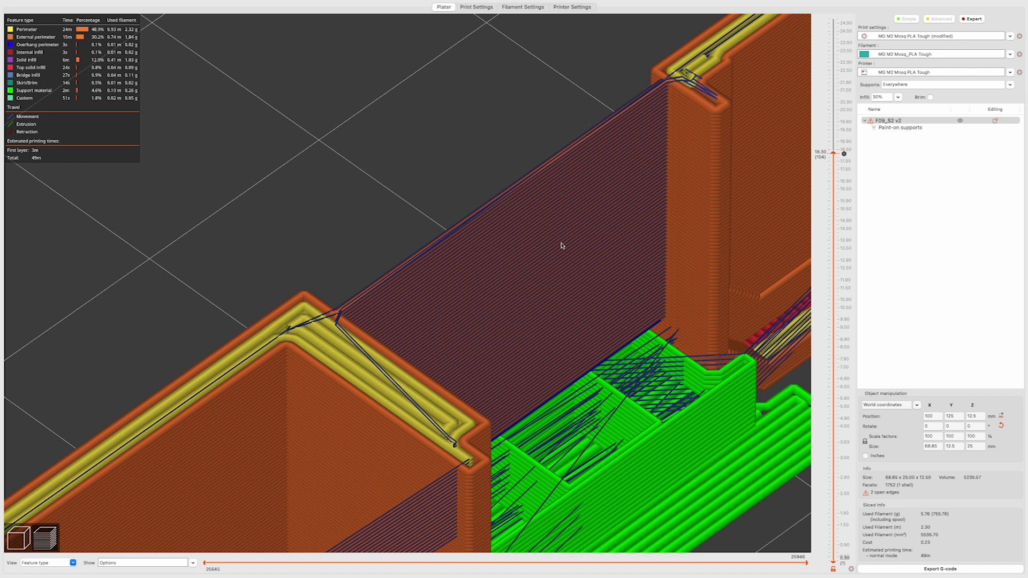
scroll(562, 246, down, 10)
click(491, 9)
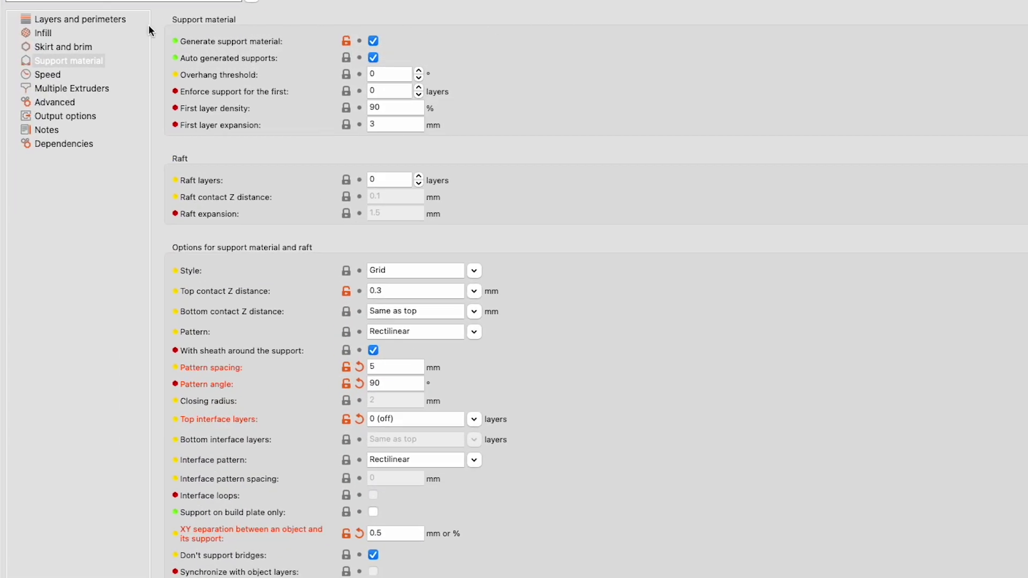
Untick Avoid crossing perimeters under Layers and perimeters and return to the plater
click(80, 19)
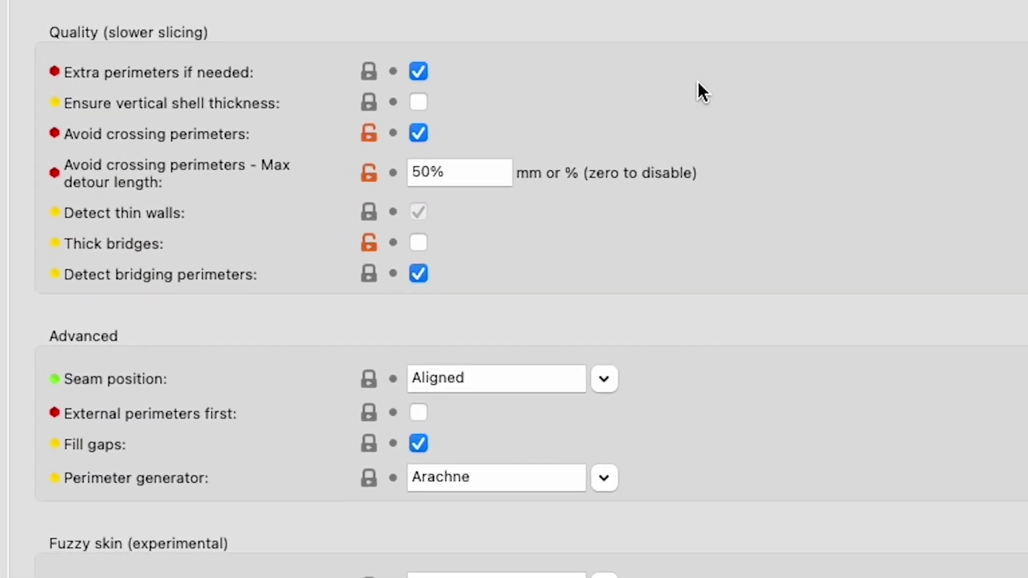
click(418, 132)
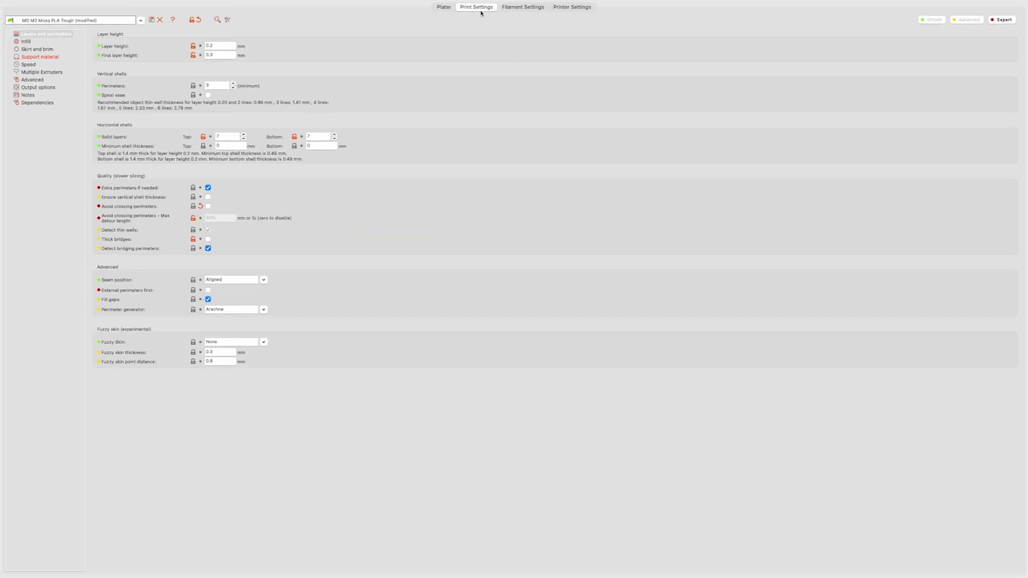
click(440, 7)
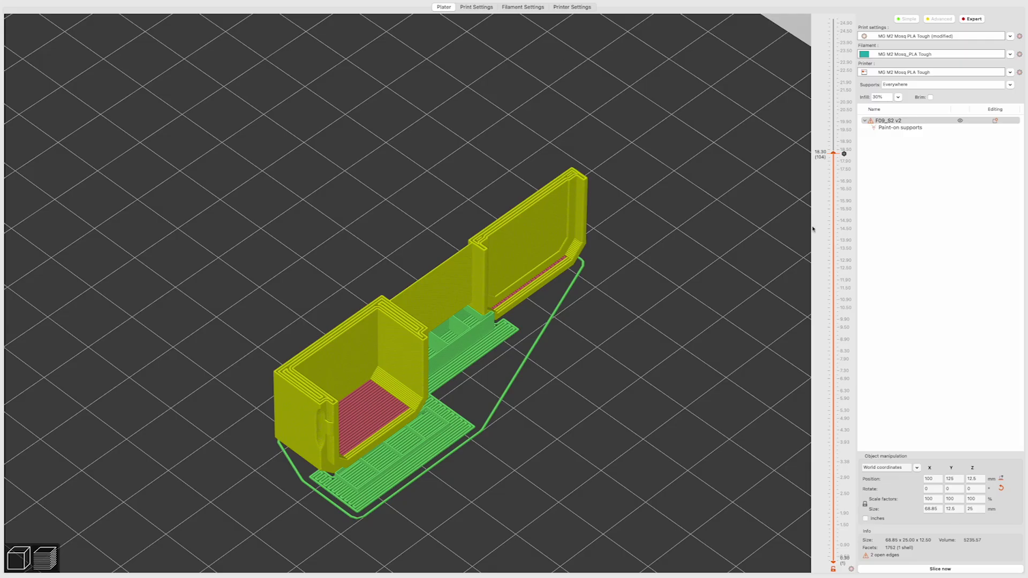
Re-slice the case (49-minute estimate) and rewind the 16.30 mm layer's toolpath to its start
click(919, 571)
scroll(463, 315, up, 10)
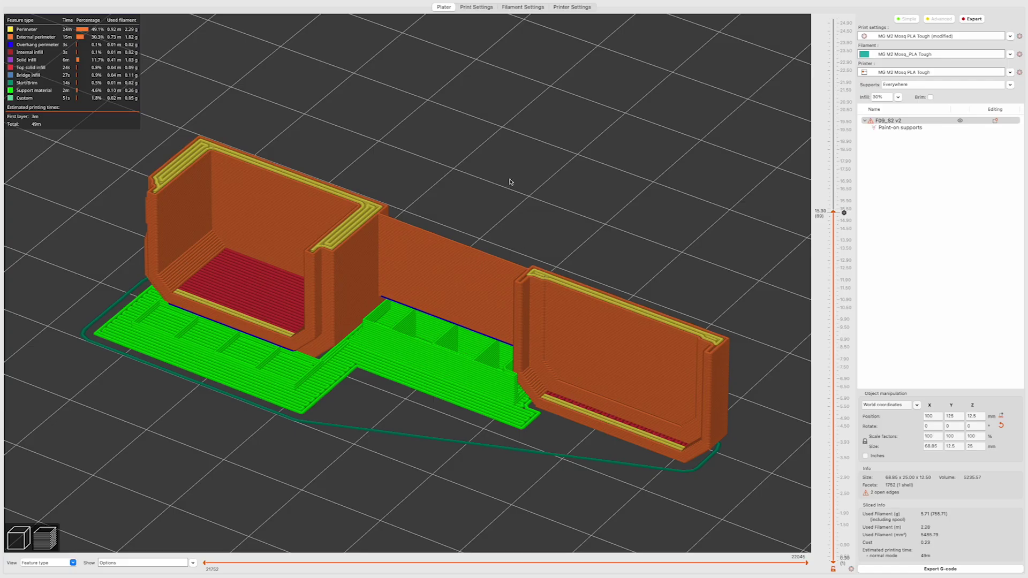
scroll(509, 182, up, 5)
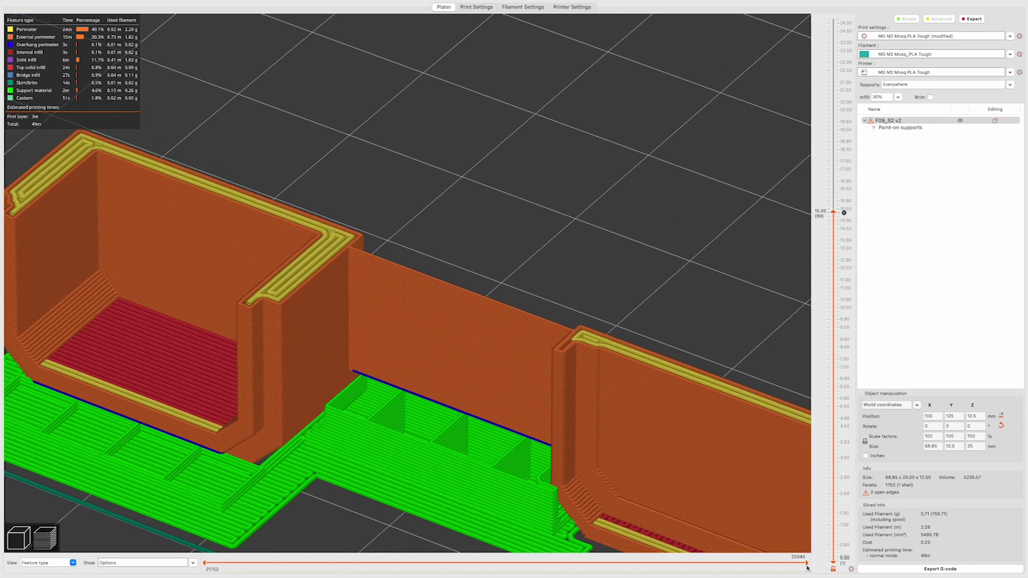
mouse_move(806, 563)
mouse_down()
mouse_move(176, 560)
mouse_move(302, 564)
mouse_up()
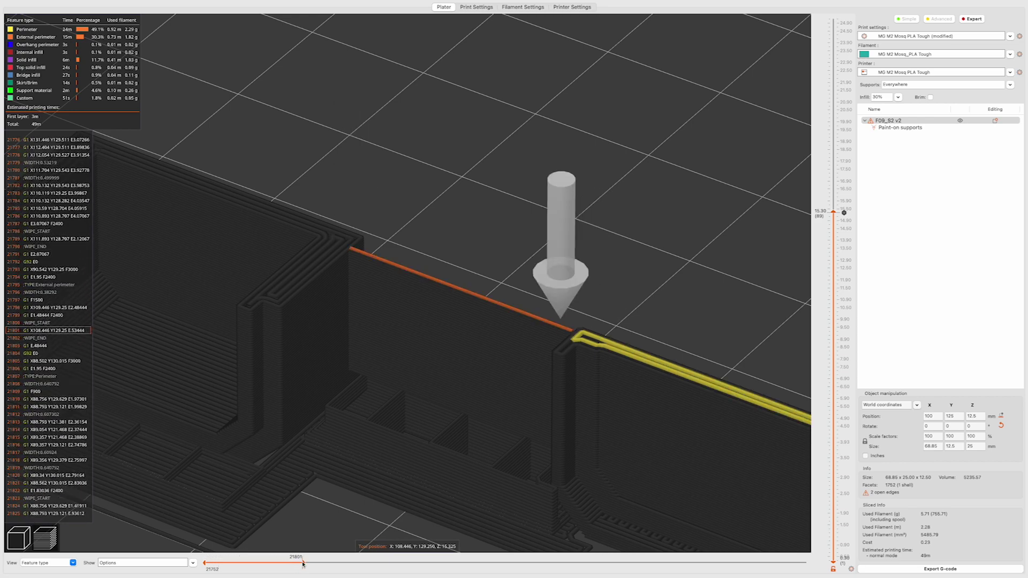
Mark deretraction points on all layers of the sliced case, then switch to Printer Settings
click(193, 563)
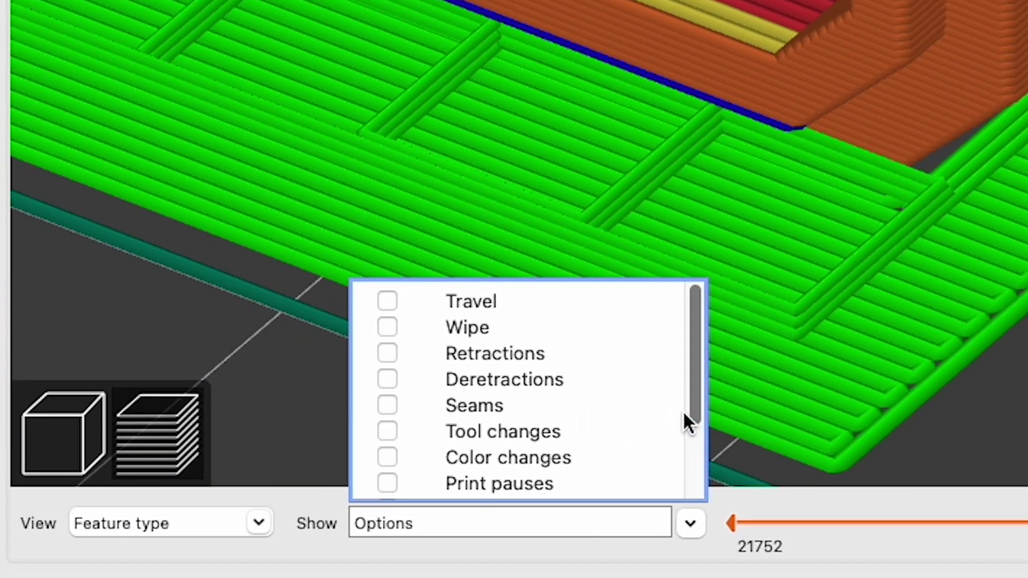
click(387, 379)
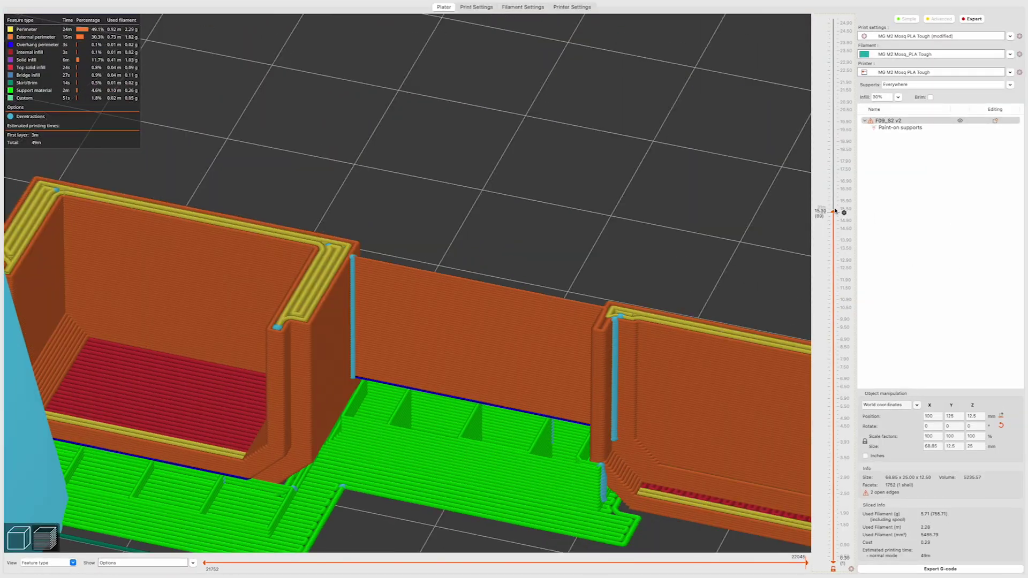
drag(834, 211, 834, 19)
key(z)
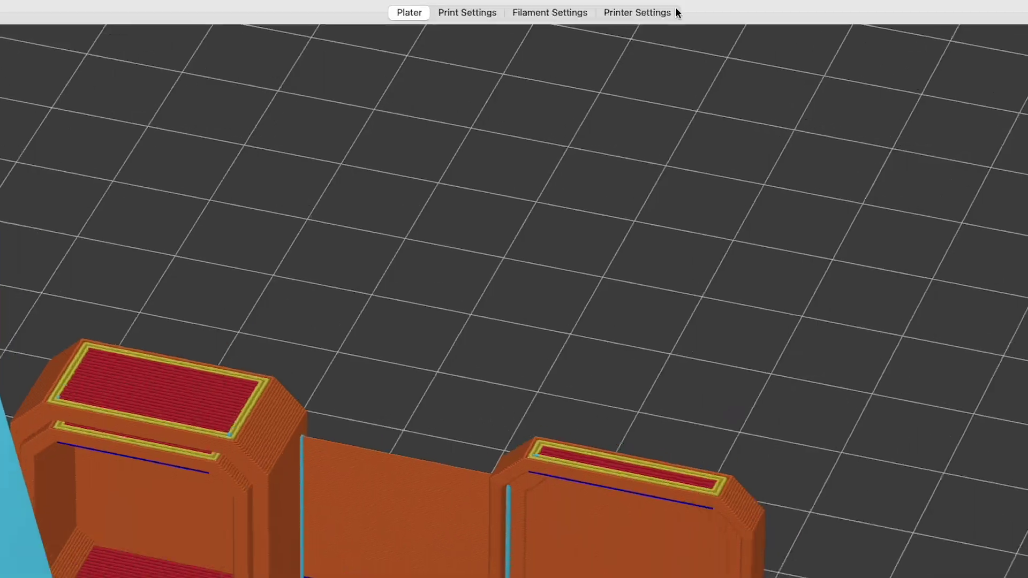
click(591, 7)
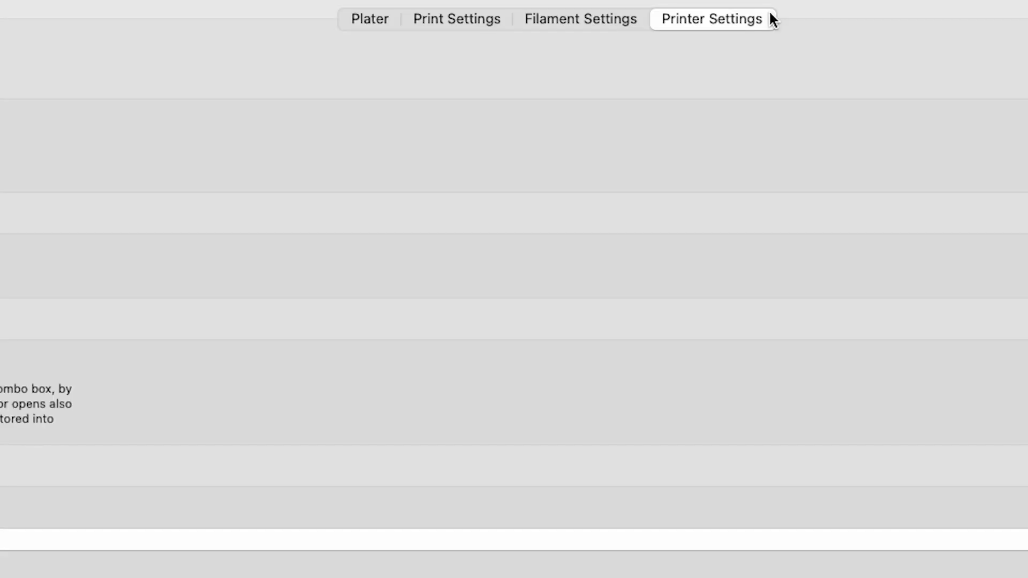
Set Extruder 1's extra length on restart to 0 mm and go back to the plater
click(110, 131)
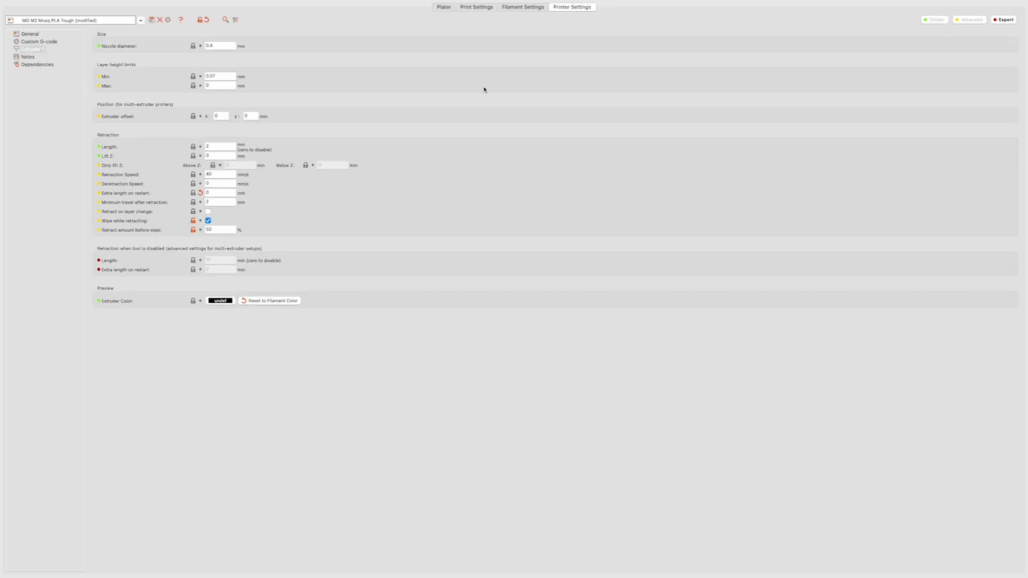
click(444, 8)
Re-slice the case with the new retraction settings: 49 minutes, 5.78 g of filament
click(925, 570)
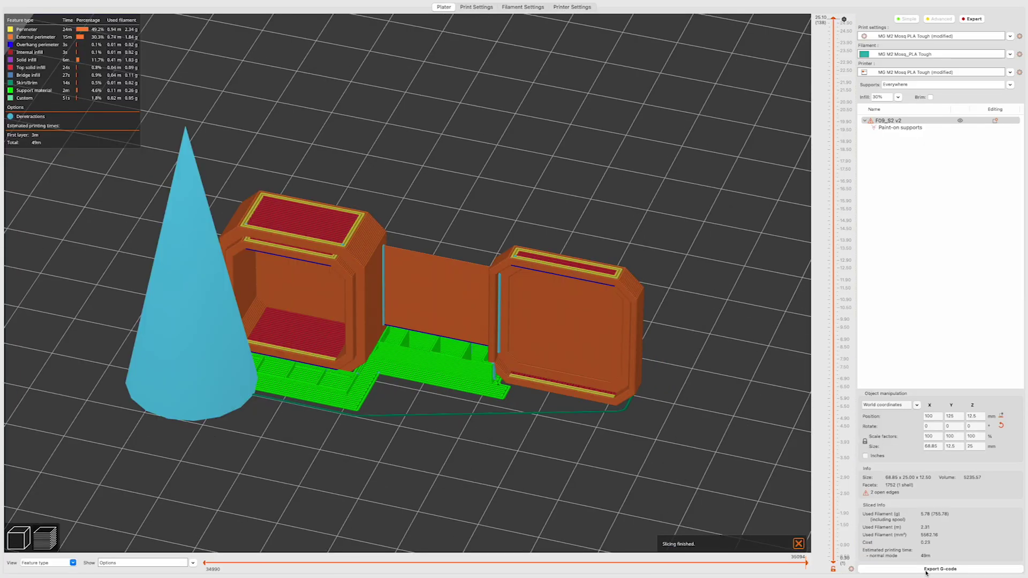